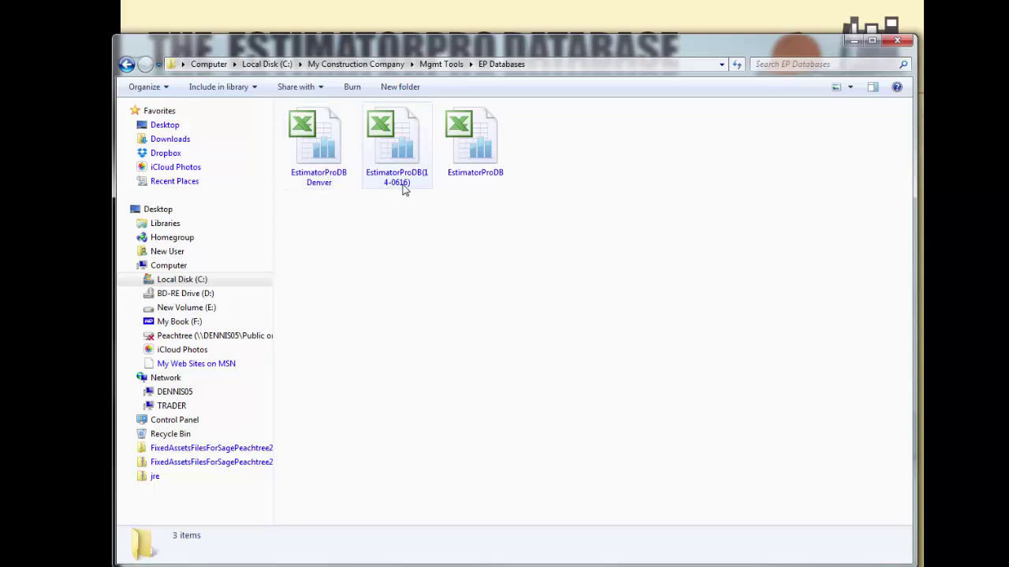
Switch from the EP Databases folder to the residence estimate workbook in Excel and open its DatabaseLinks sheet.
mouse_move(404, 189)
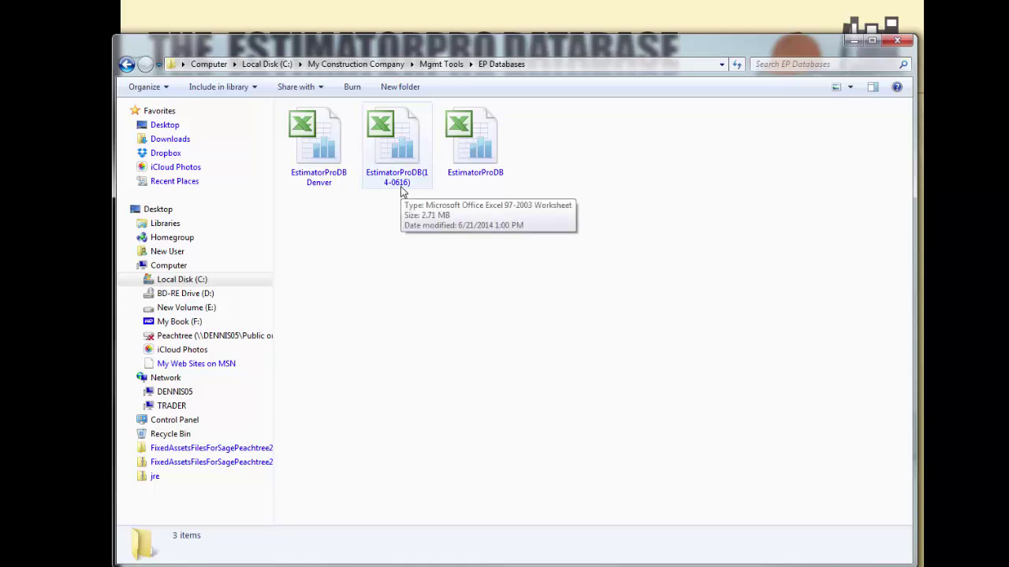
mouse_move(469, 178)
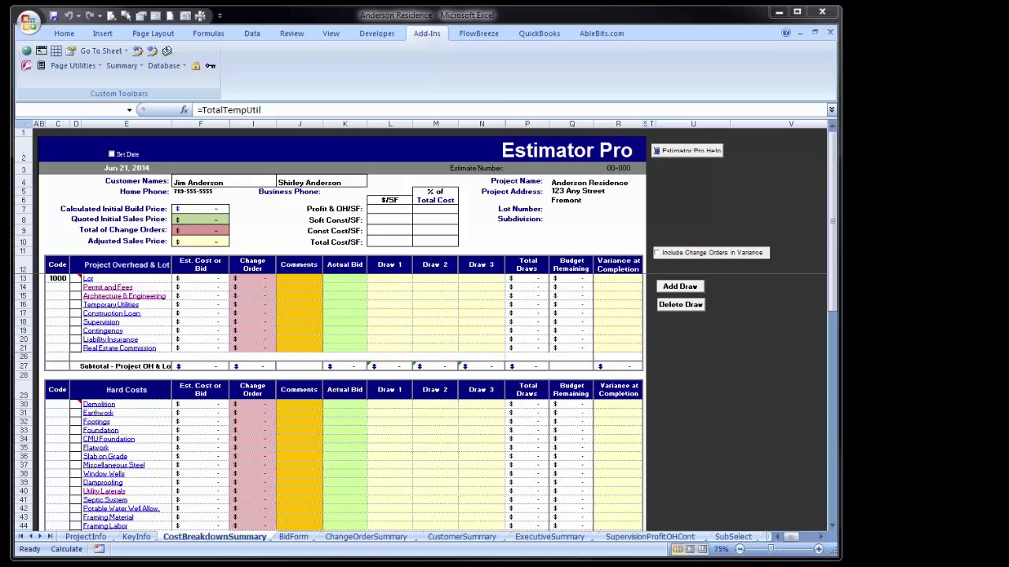
left_click(605, 564)
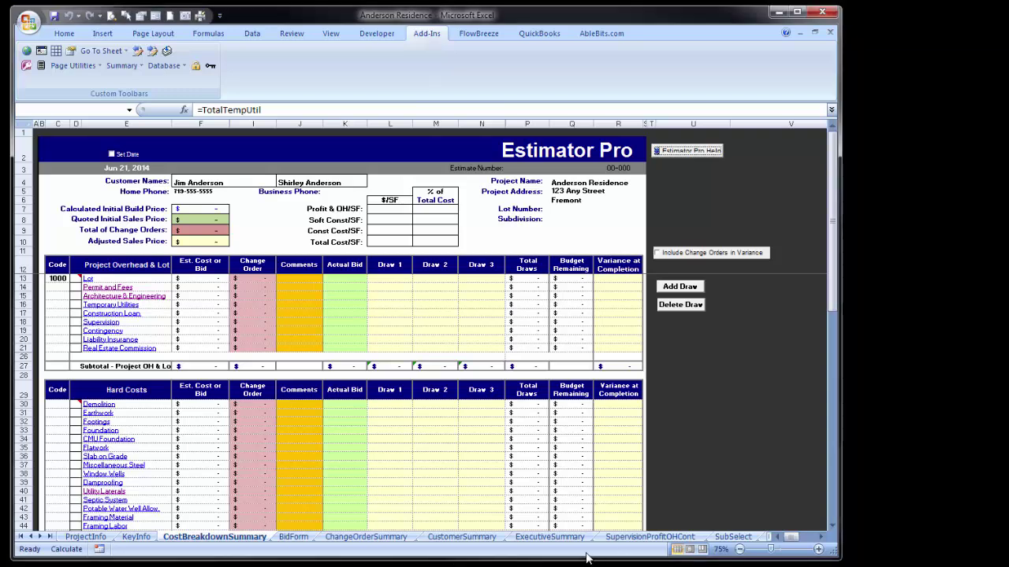
left_click(49, 536)
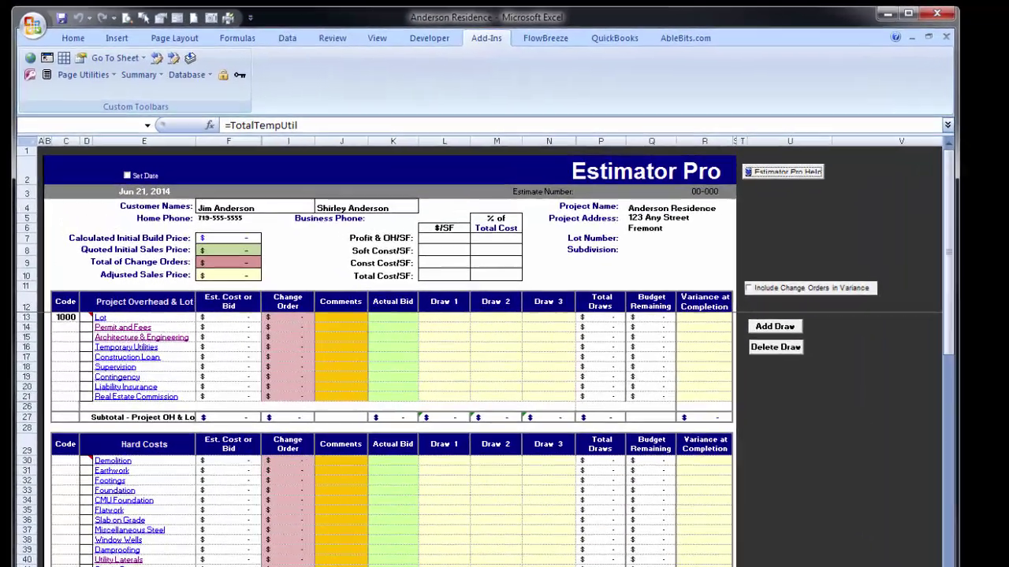
left_click(698, 537)
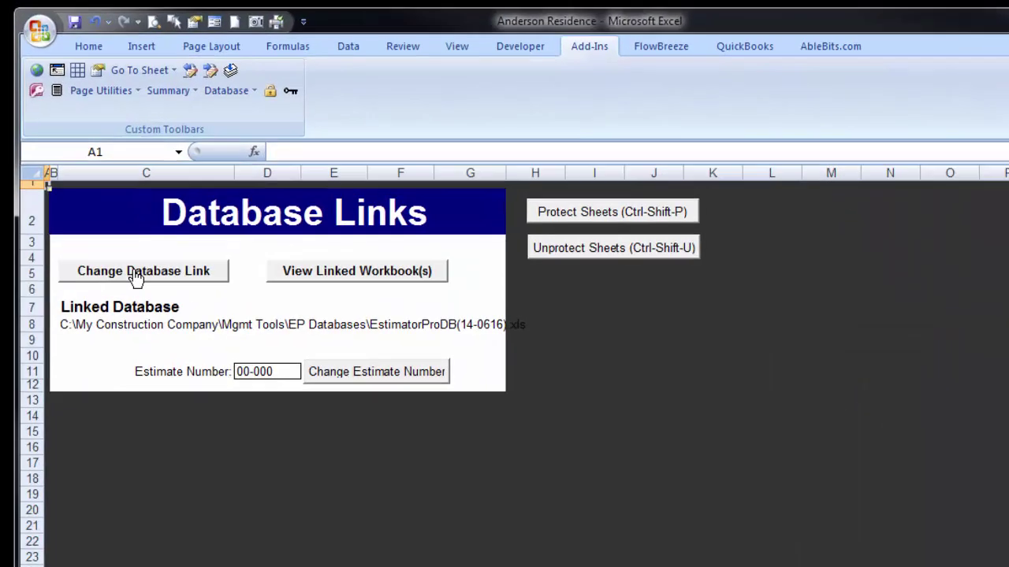
Change the estimate's database link to EstimatorProDB(14-0616) in the EP Databases folder, replacing the existing EstimatorProDB(14-0616) link.
left_click(137, 273)
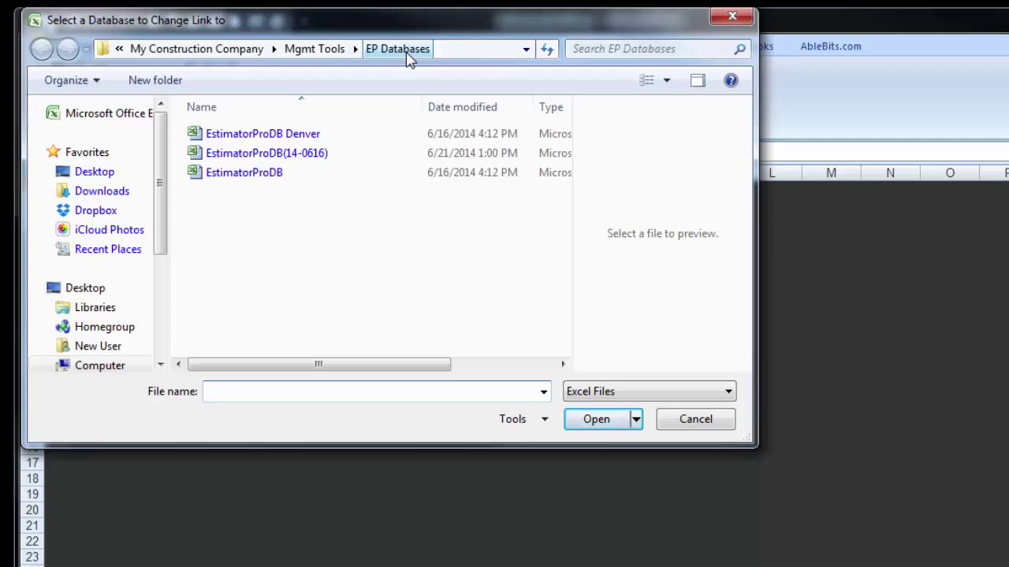
left_click(272, 158)
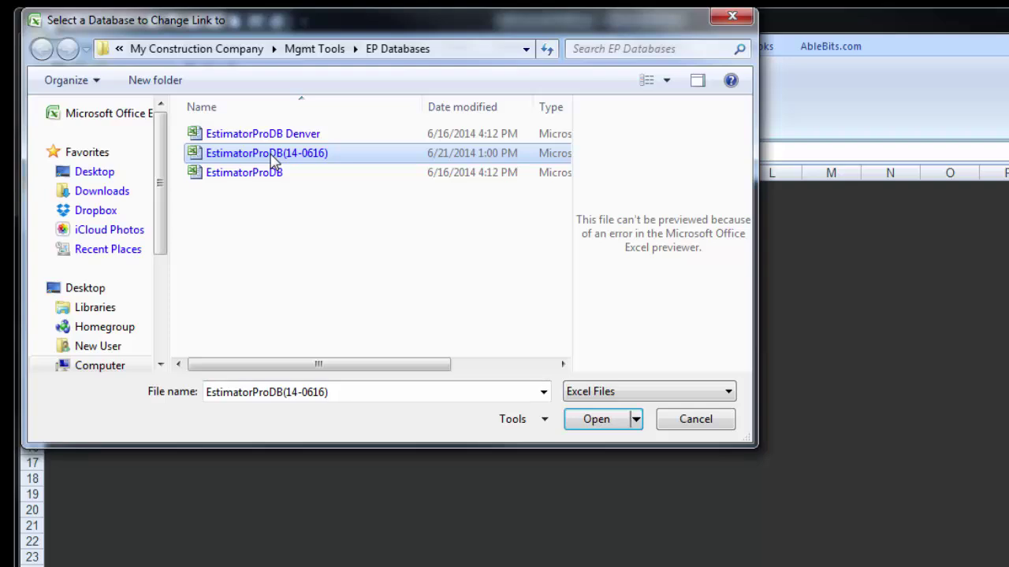
double_click(272, 158)
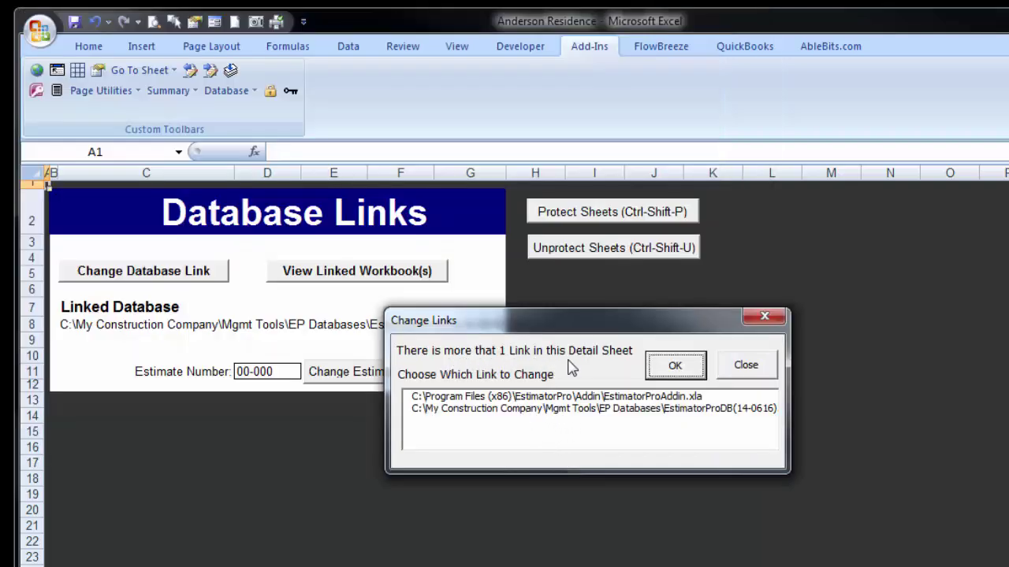
double_click(488, 409)
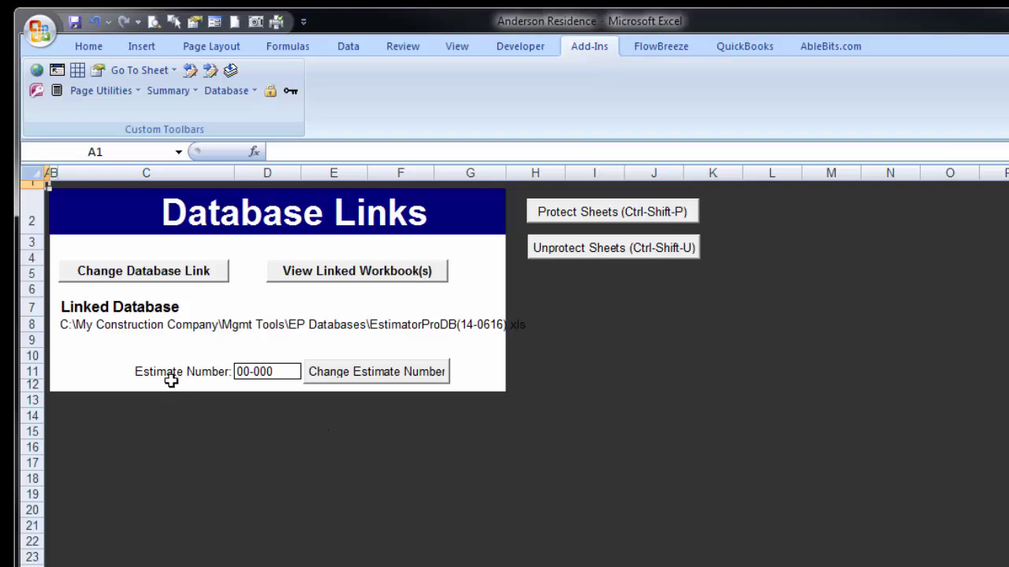
Change the estimate number to 14-025 and return to the CostBreakdownSummary sheet.
left_click(367, 380)
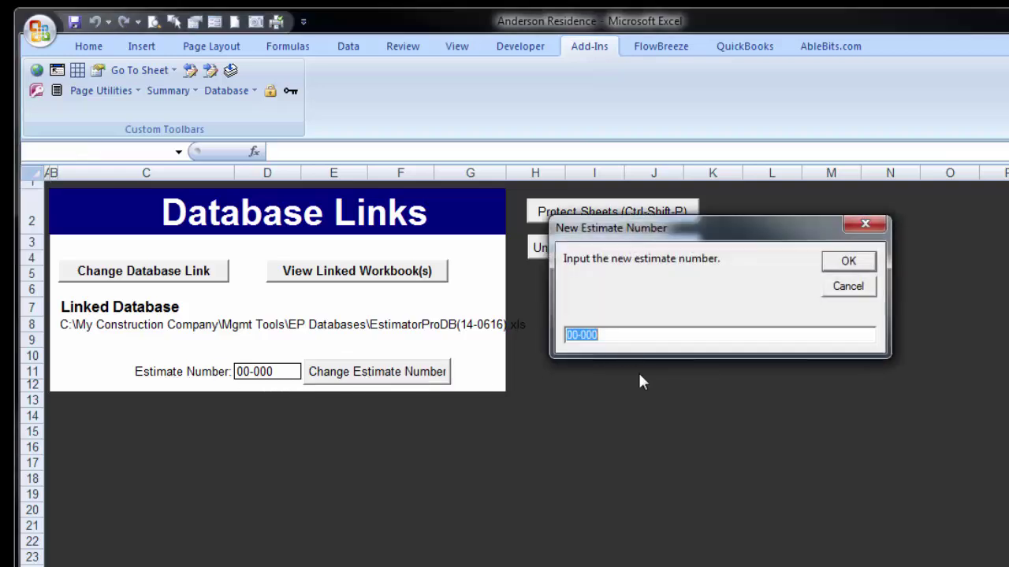
type("14-026")
key("BackSpace")
type("5")
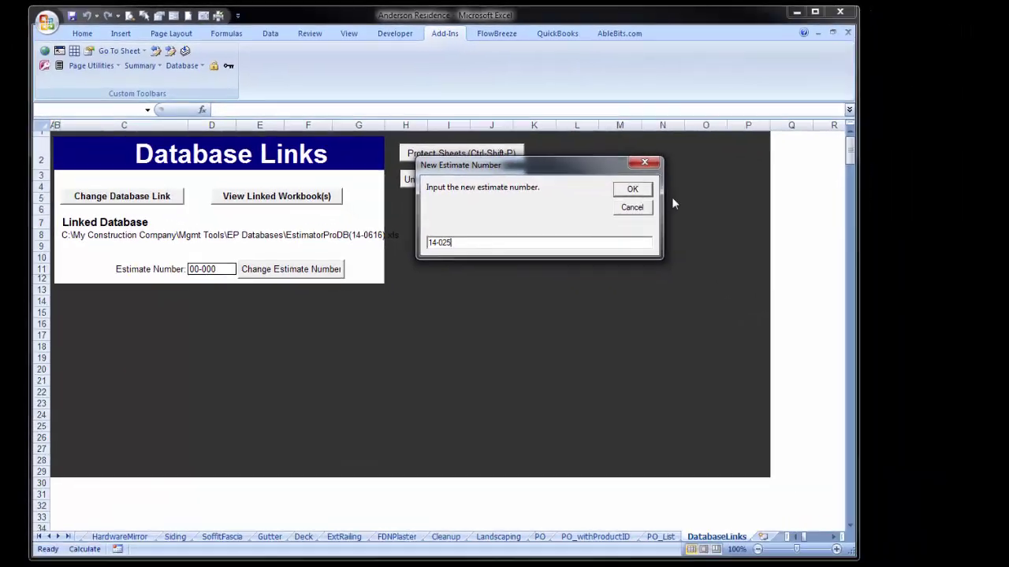
left_click(704, 213)
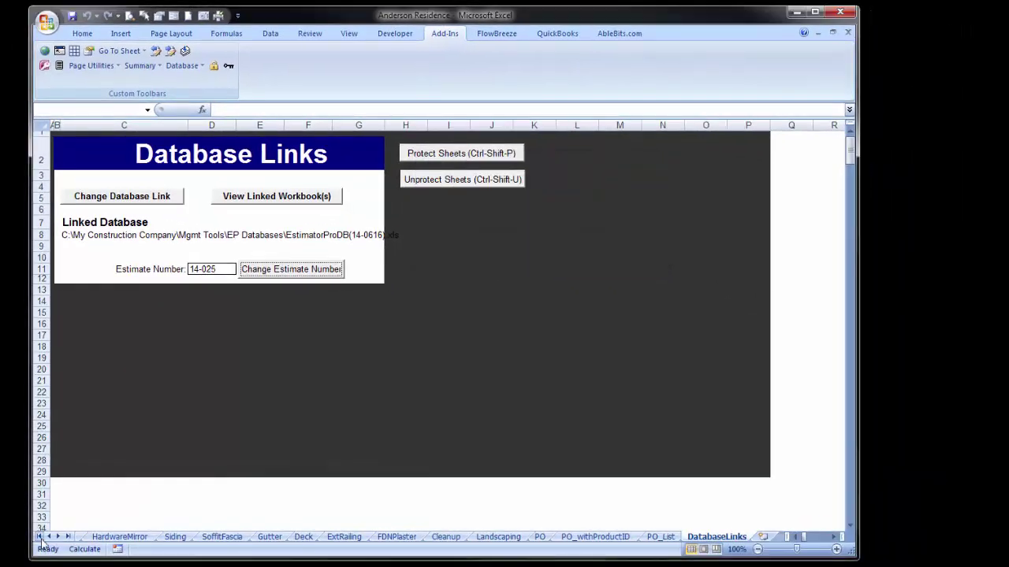
left_click(217, 539)
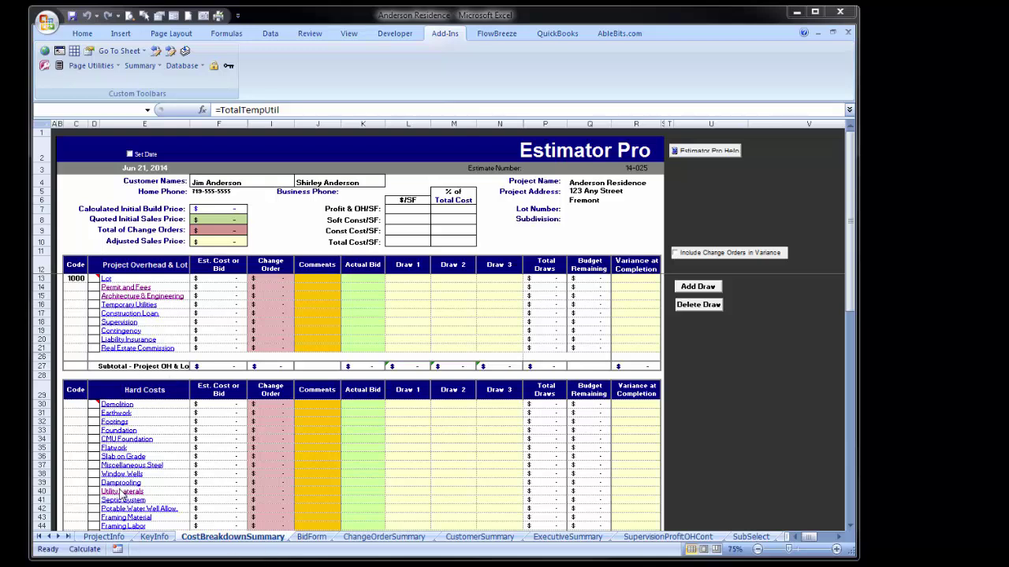
Go to the FramingMaterial sheet and open its linked framing materials database for editing from the add-item dialog.
left_click(58, 537)
left_click_drag(58, 536, 58, 538)
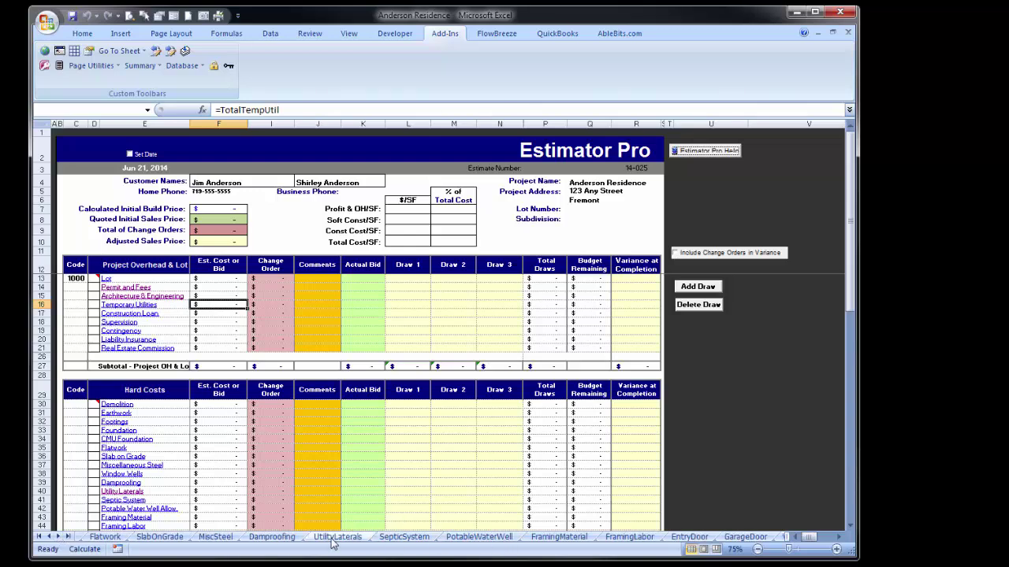
left_click(559, 536)
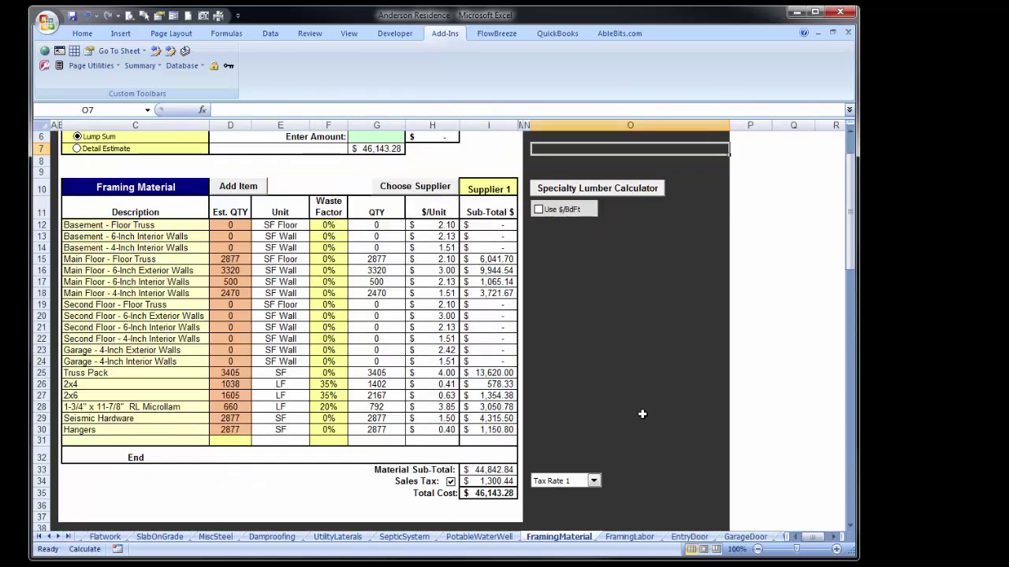
left_click(240, 189)
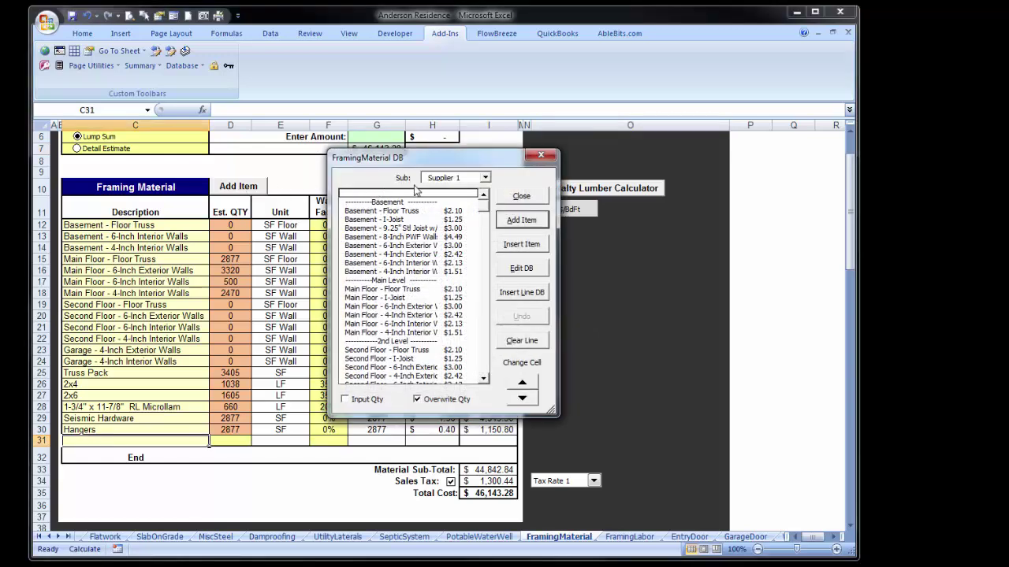
left_click(524, 269)
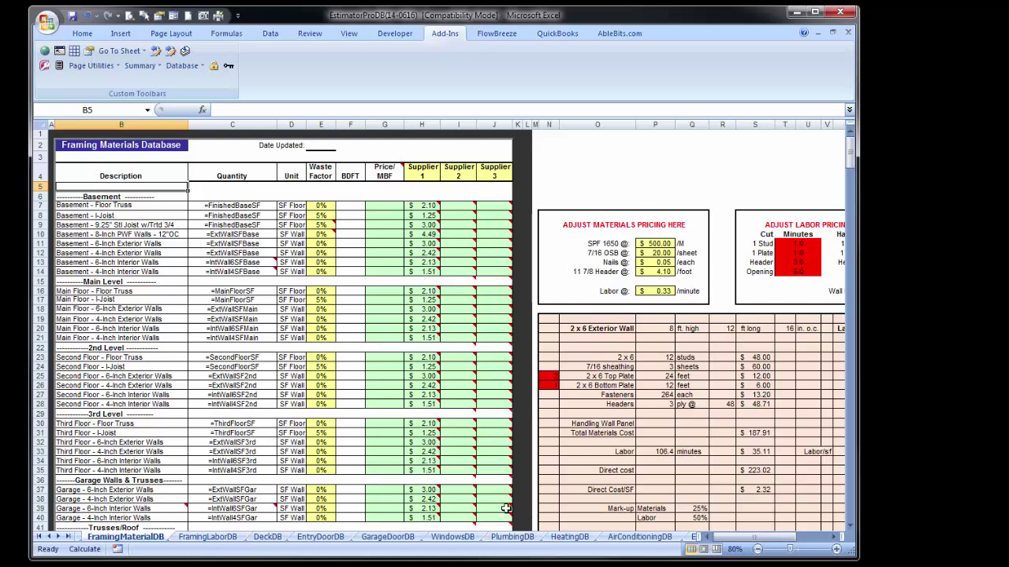
mouse_move(506, 508)
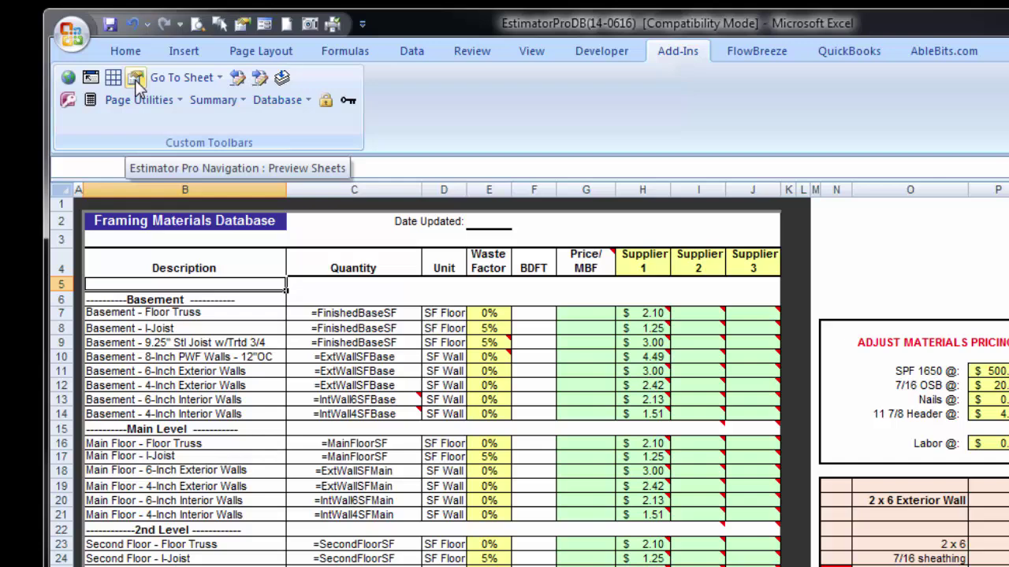
Browse the database's sheets with Preview Sheets, and go to the DrywallDB sheet.
left_click(134, 78)
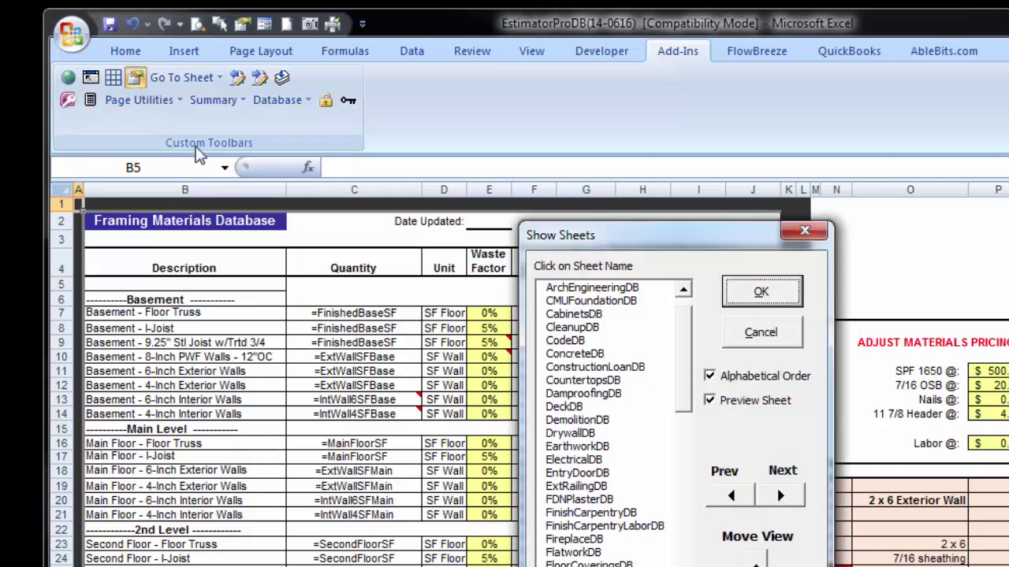
mouse_move(684, 346)
left_mouse_down()
mouse_move(692, 413)
mouse_move(682, 527)
mouse_move(687, 360)
left_mouse_up()
left_click(182, 78)
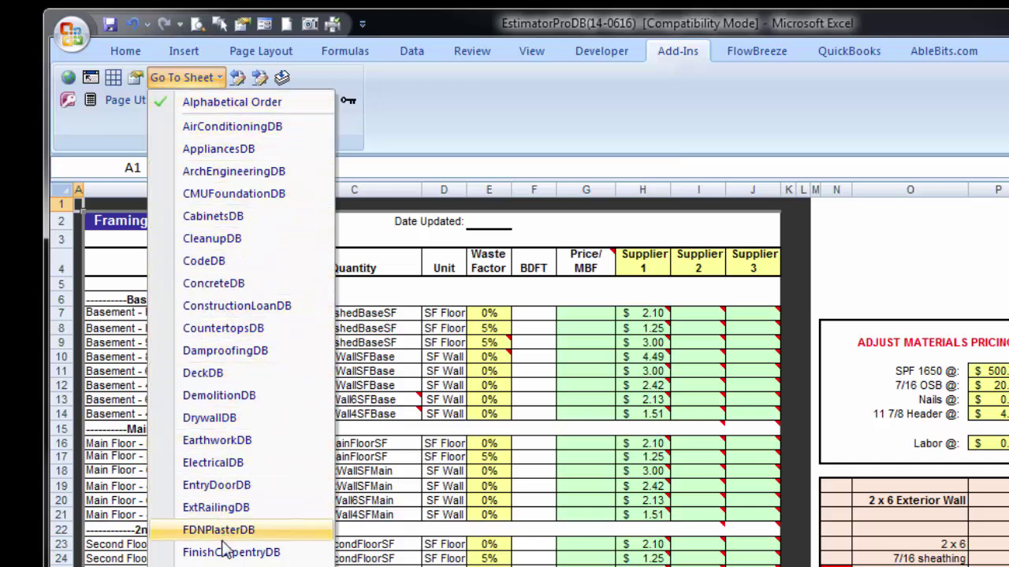
left_click(227, 418)
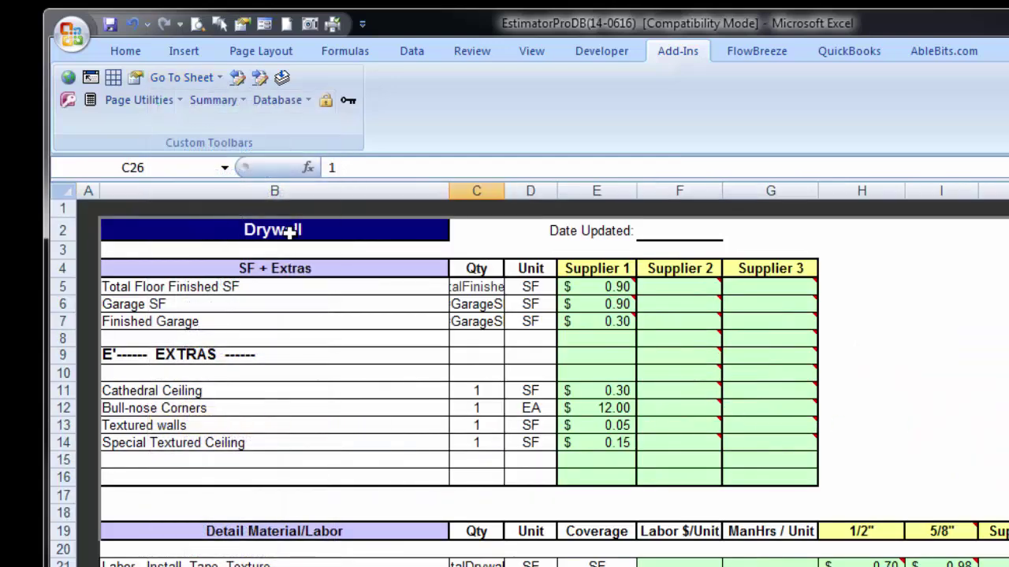
Switch from the drywall database to the estimate's Drywall Detail sheet and back to the matching database sheet.
left_click(91, 79)
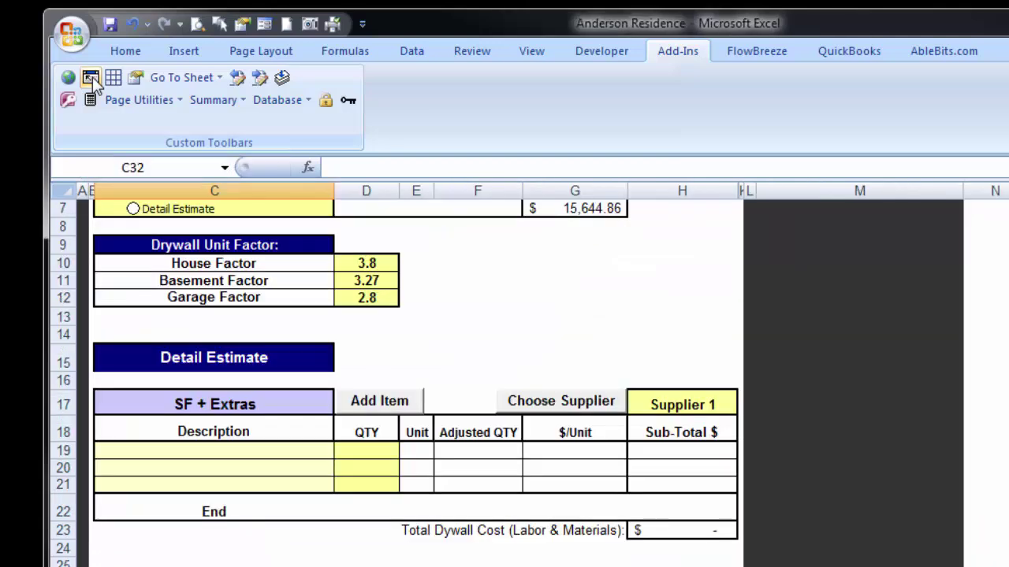
scroll(500, 329, "up", 2)
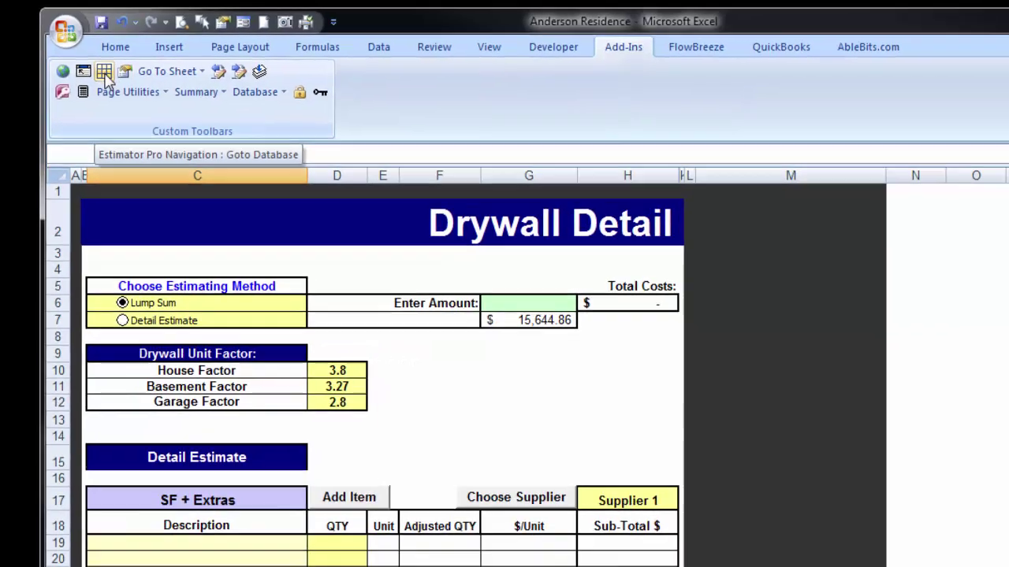
left_click(104, 73)
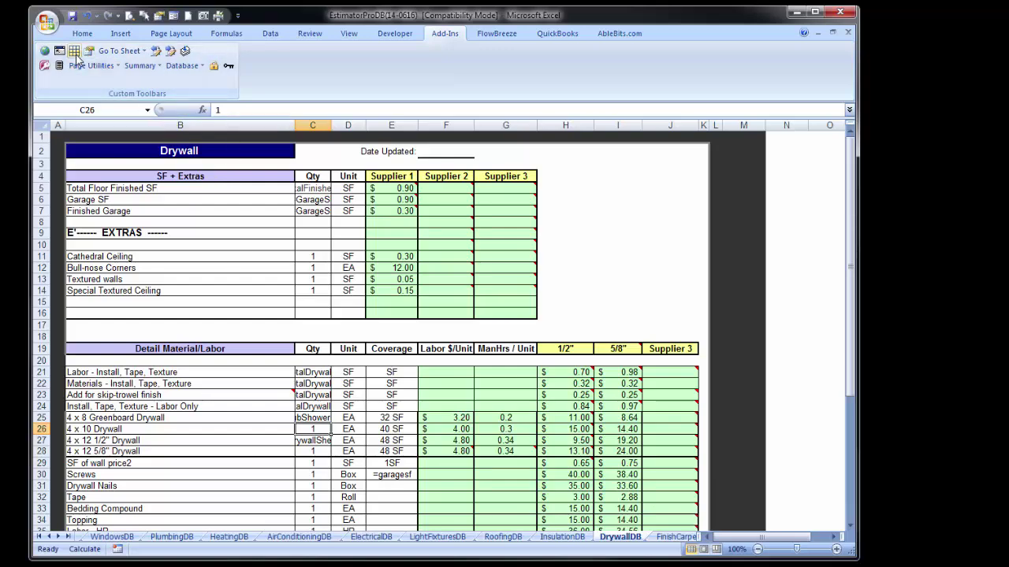
Add a Scalloped Ceiling Texture item in row 15 of the drywall extras with quantity 1, unit SF and Supplier 1 price 0.42.
scroll(128, 247, "down", 1)
left_click(129, 249)
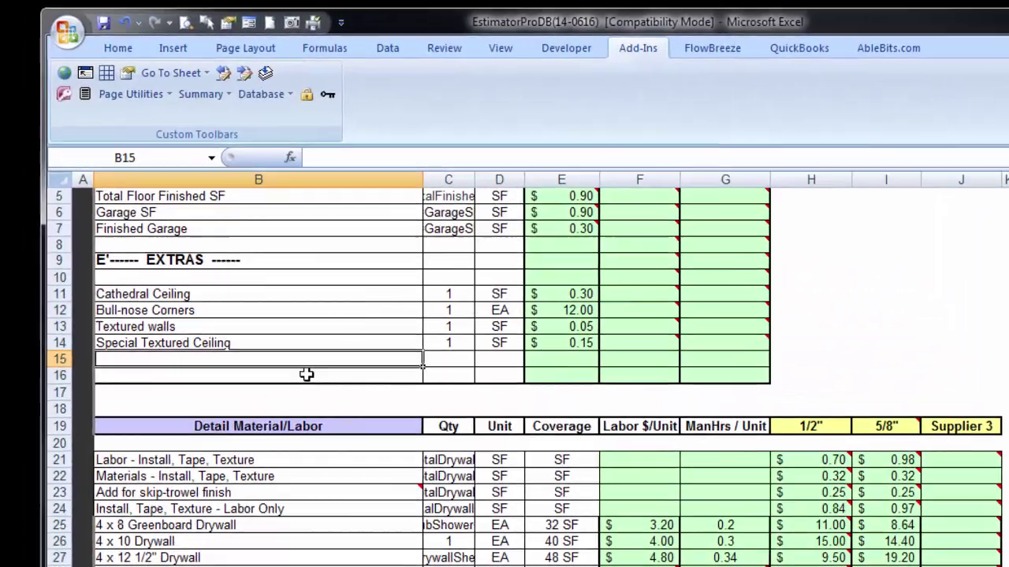
type("Sca")
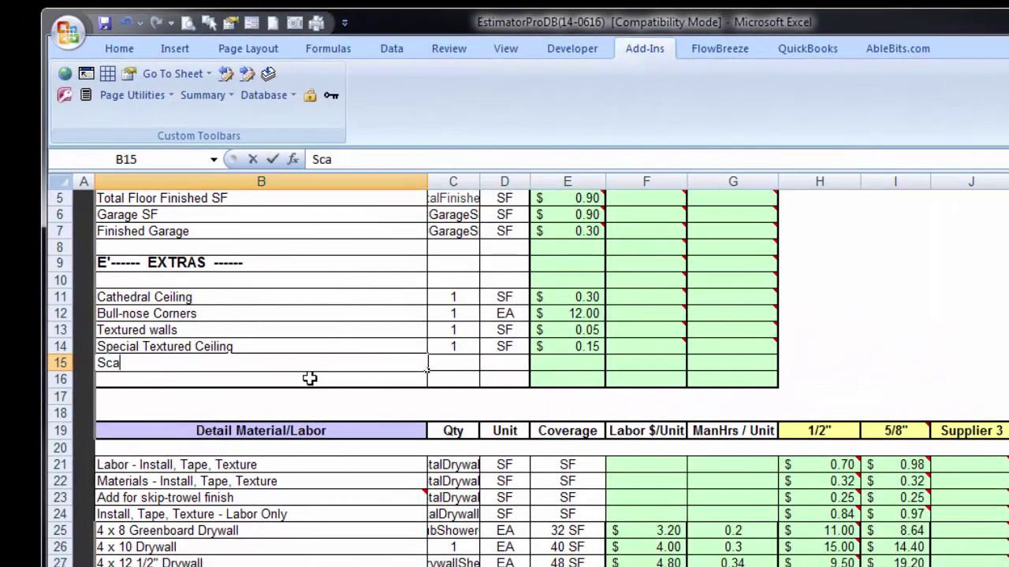
type("SF")
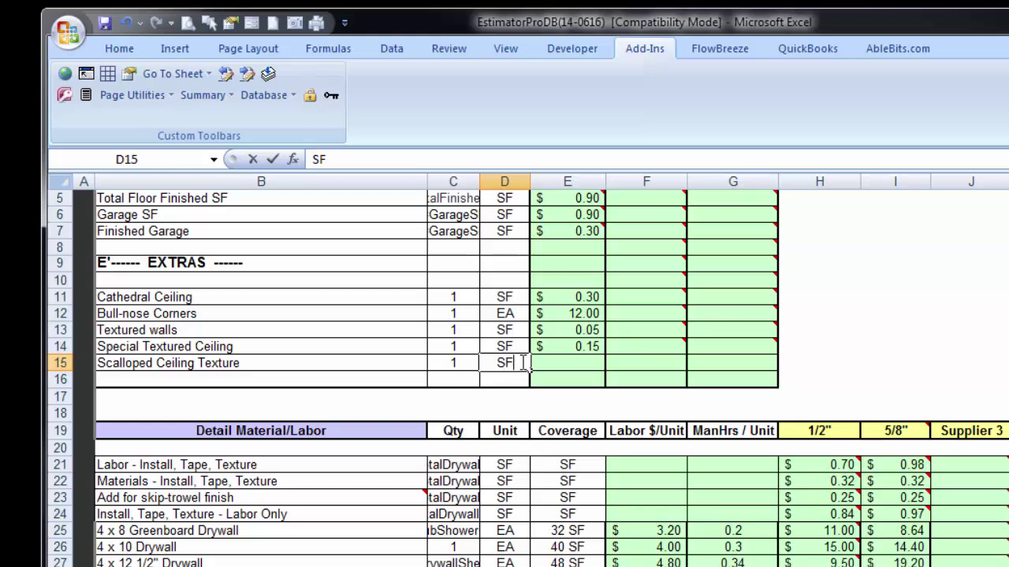
left_click(546, 362)
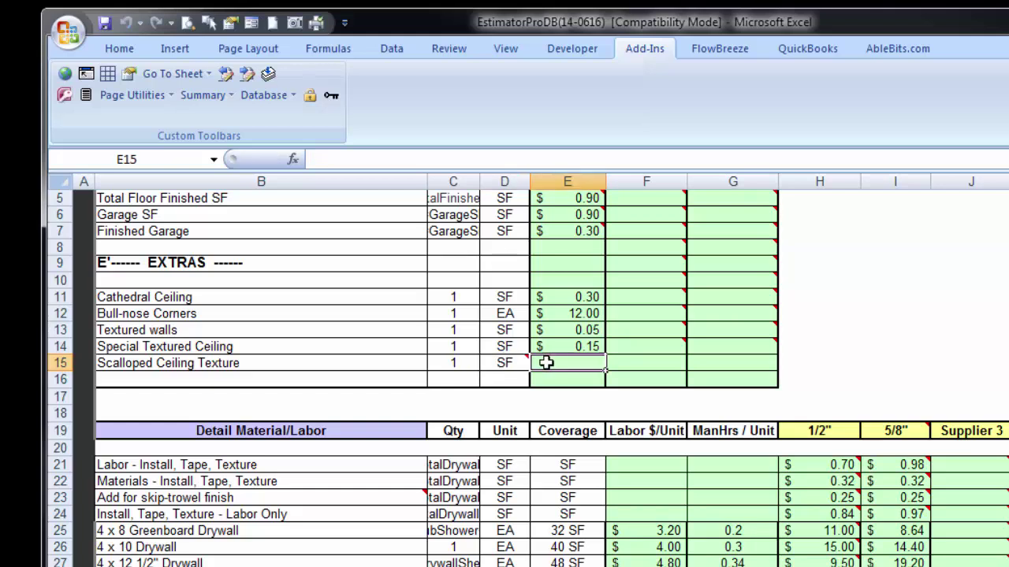
type(".")
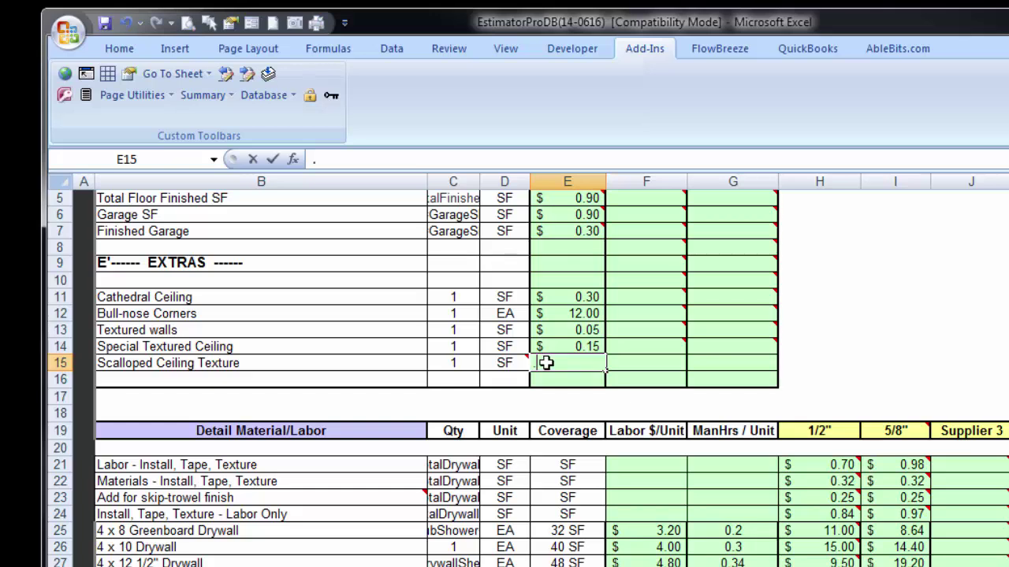
type("42")
left_click(636, 365)
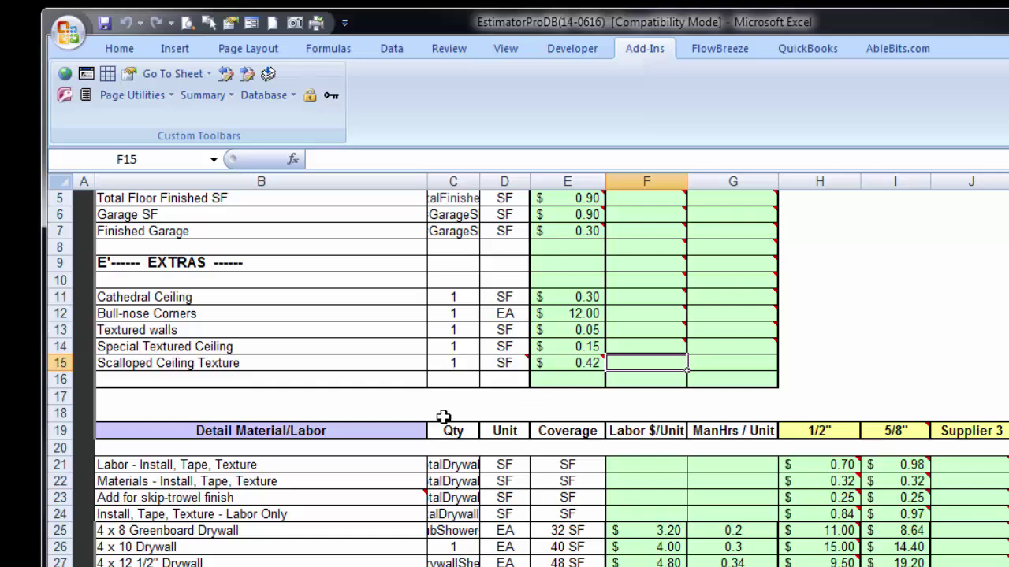
Widen the Qty column to fit the =TotalFinishedSF formula, and view the note on the Scalloped Ceiling Texture's Supplier 1 price.
scroll(455, 335, "up", 1)
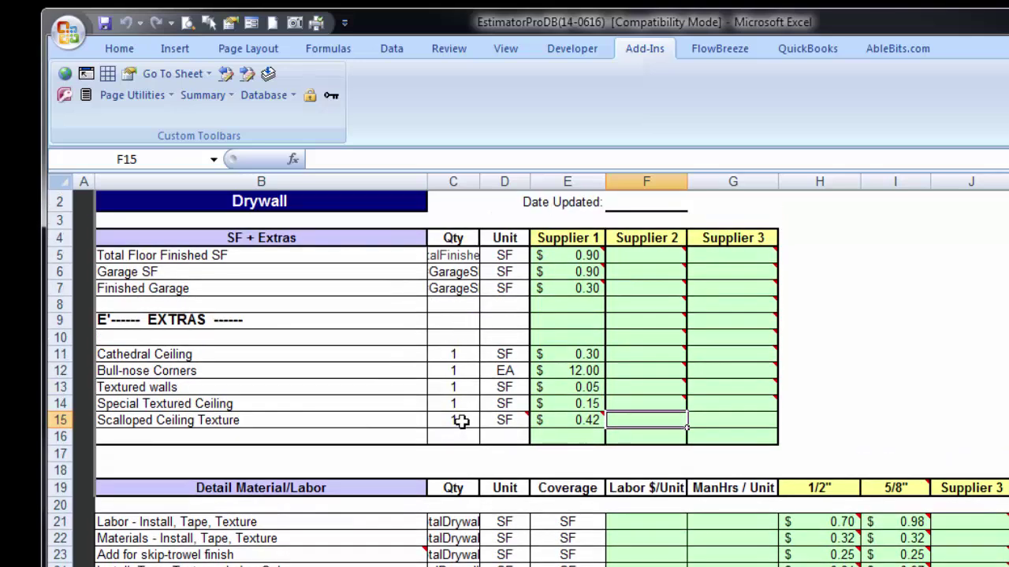
left_click_drag(481, 187, 568, 187)
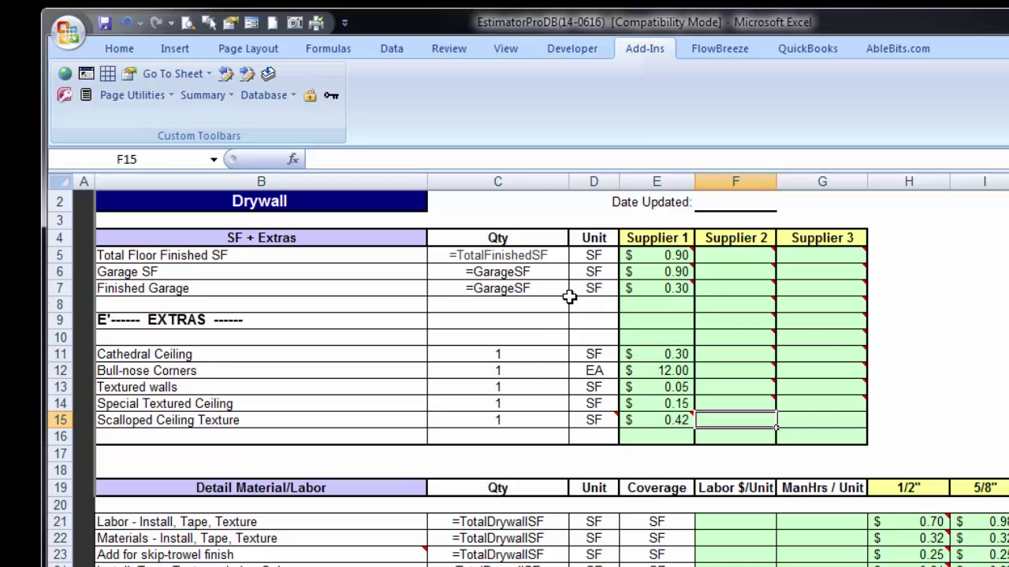
left_click_drag(567, 182, 526, 182)
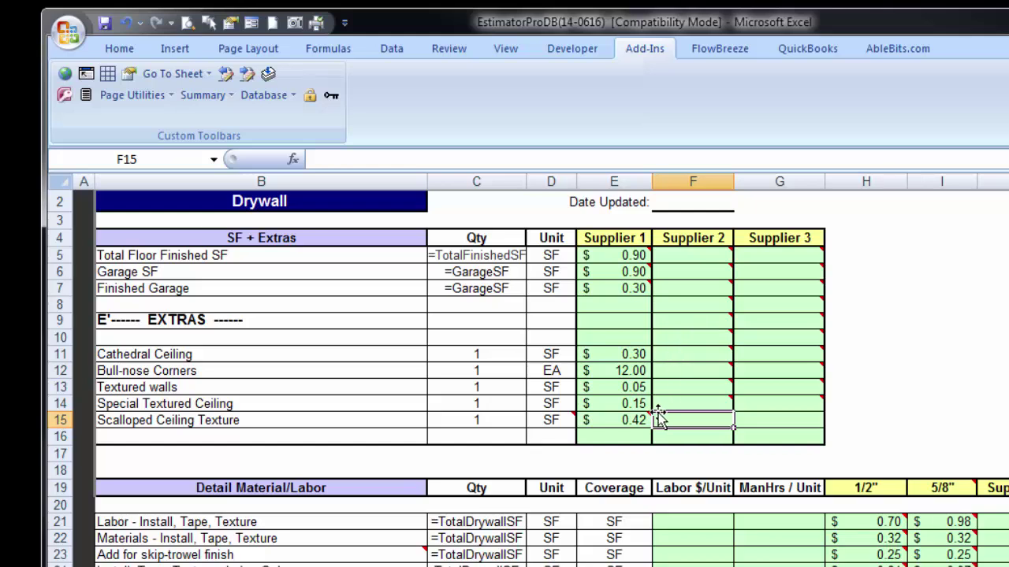
mouse_move(630, 423)
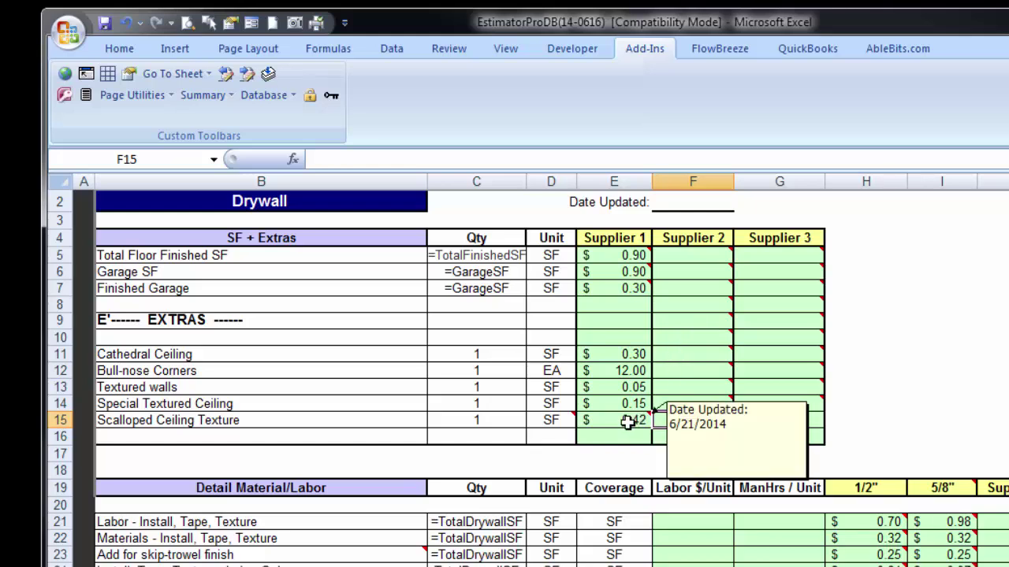
scroll(618, 351, "up", 1)
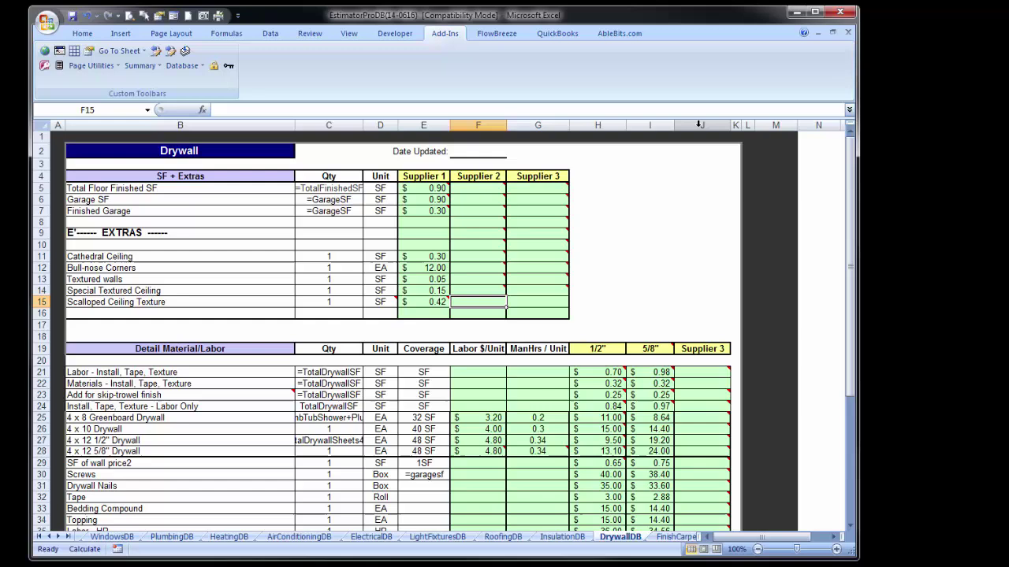
Insert a column before Supplier 3 in the drywall database and head it "Supplier 2" in the Detail Material/Labor table.
right_click(700, 125)
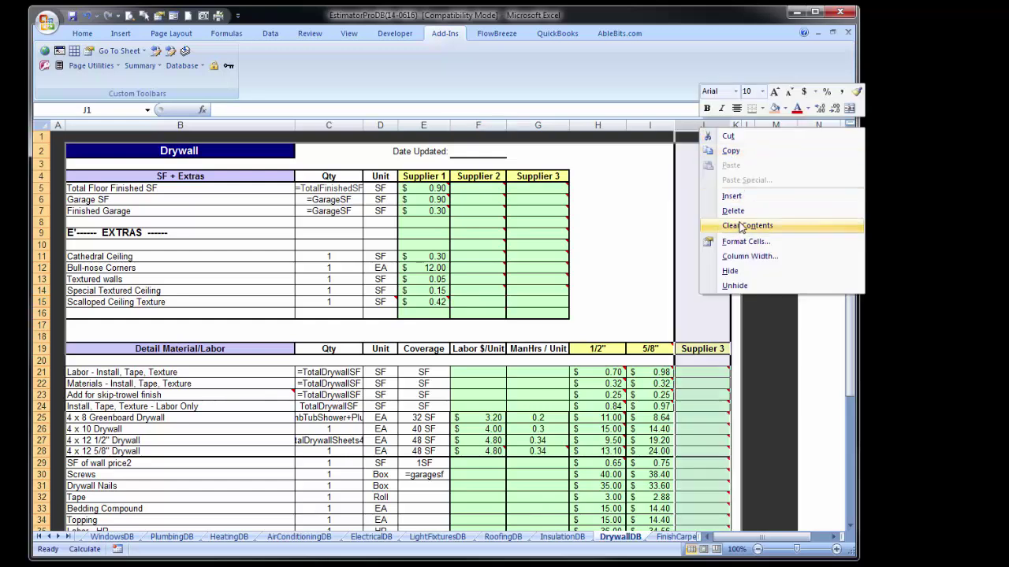
left_click(732, 196)
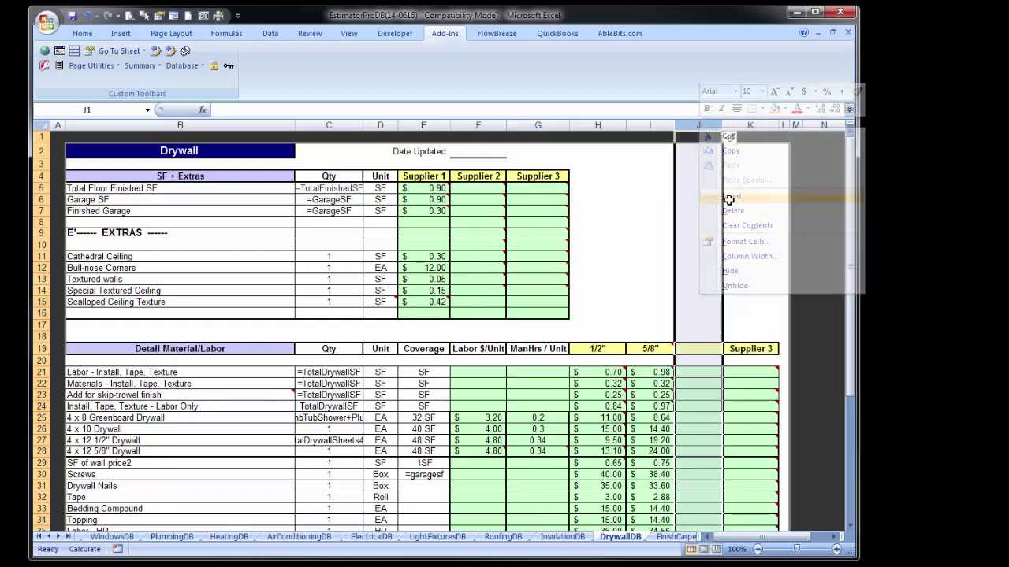
left_click(700, 349)
mouse_move(749, 372)
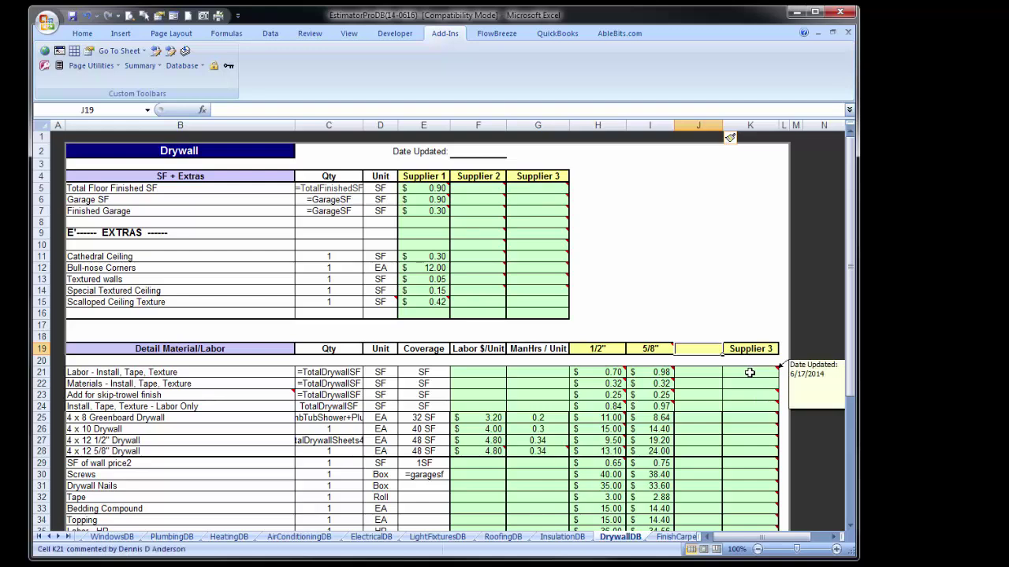
type("Supplier")
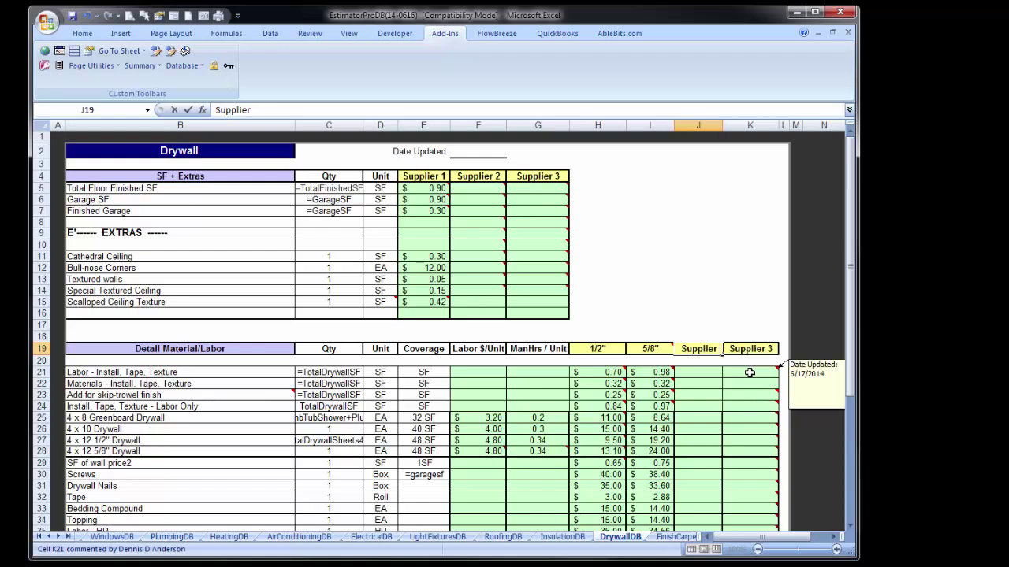
type(" 2")
key("Down")
key("Down")
key("Down")
key("Down")
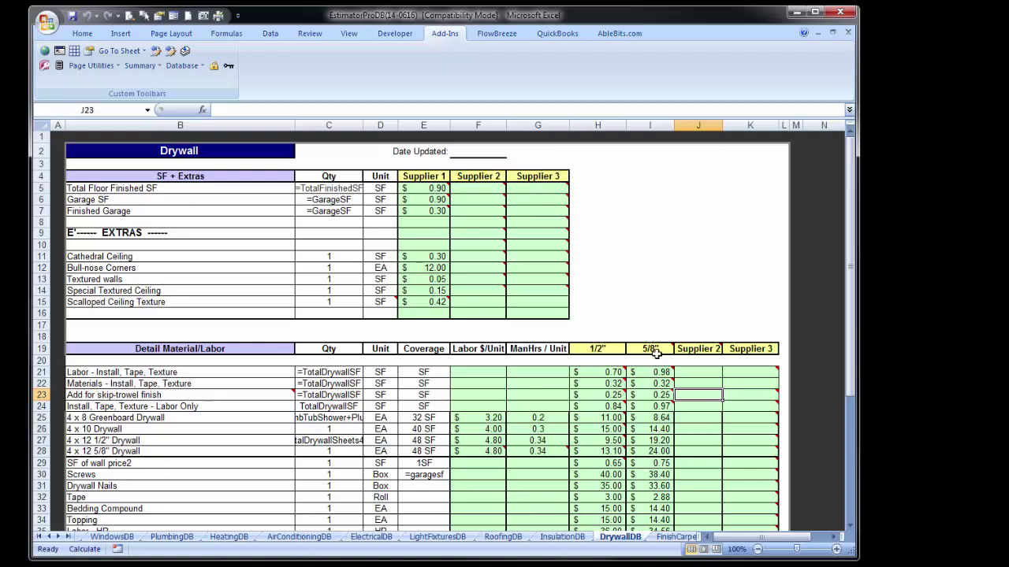
Switch from the drywall database to the detail estimate sections of the estimate's matching Drywall Detail sheet.
mouse_move(656, 352)
left_click(60, 52)
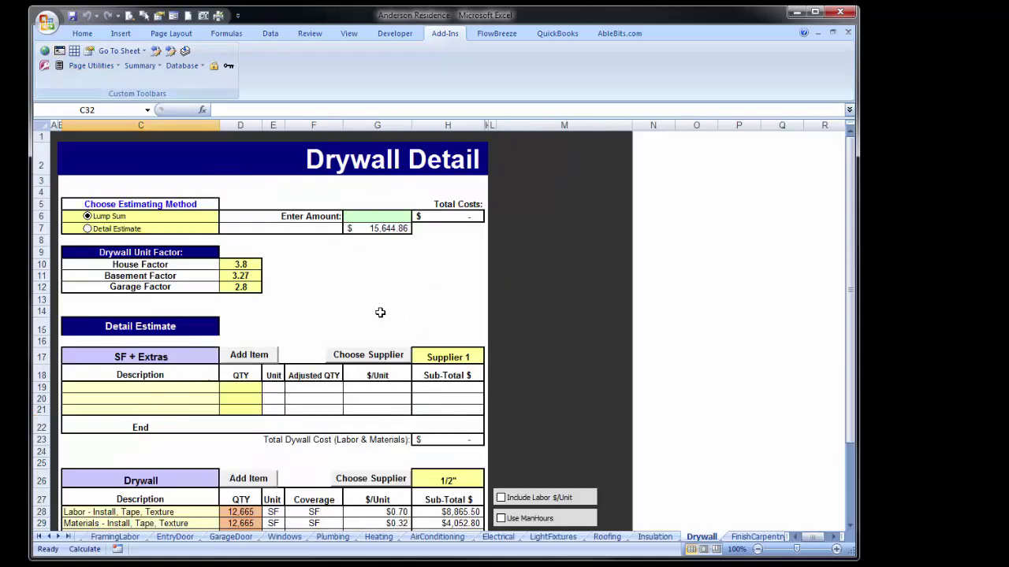
scroll(379, 313, "down", 2)
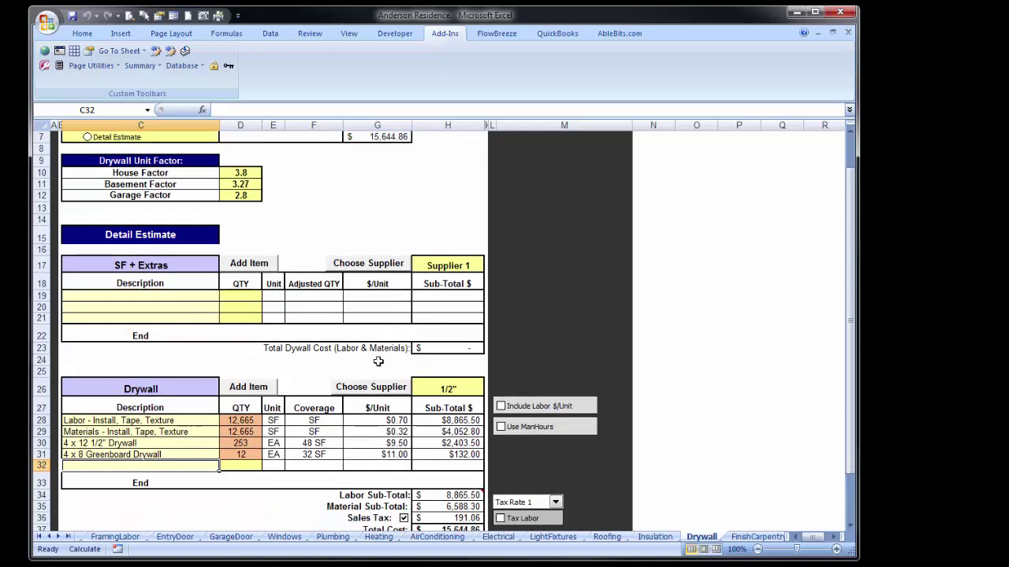
scroll(378, 361, "down", 1)
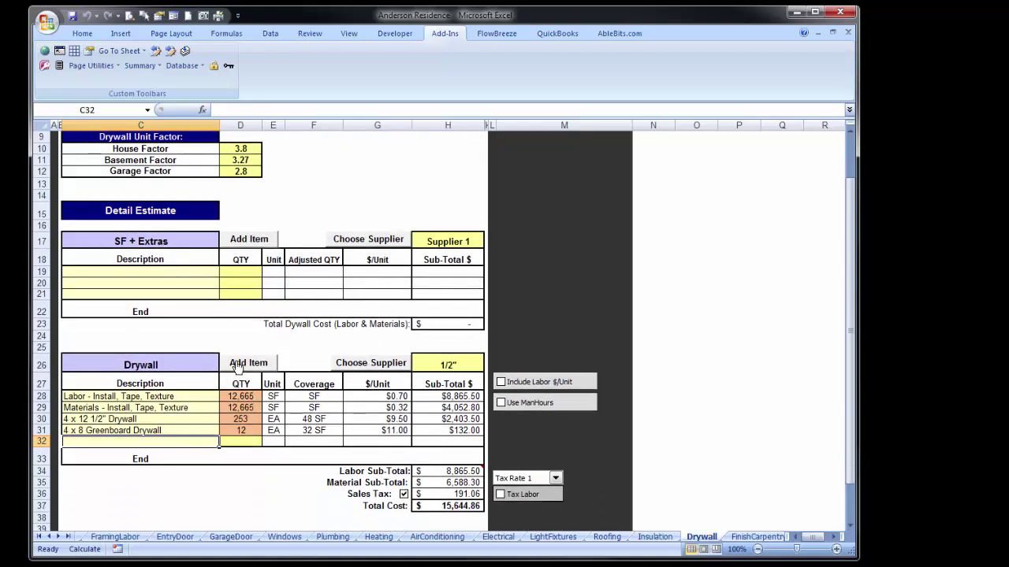
View the database items offered for SF + Extras row 19 and the Drywall section's supplier choices, closing both without choosing.
left_click(156, 272)
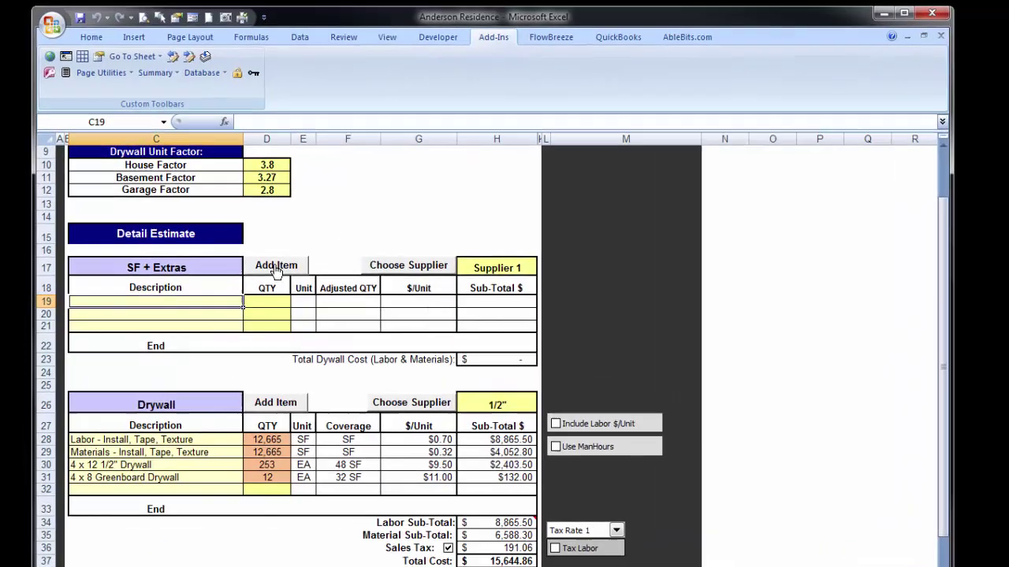
left_click(276, 266)
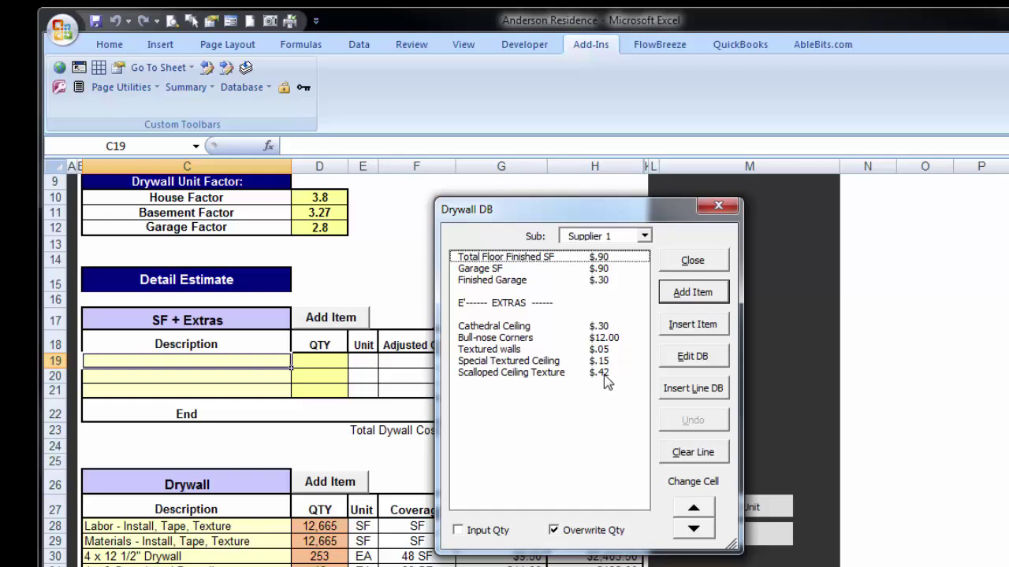
key("Escape")
left_click(481, 485)
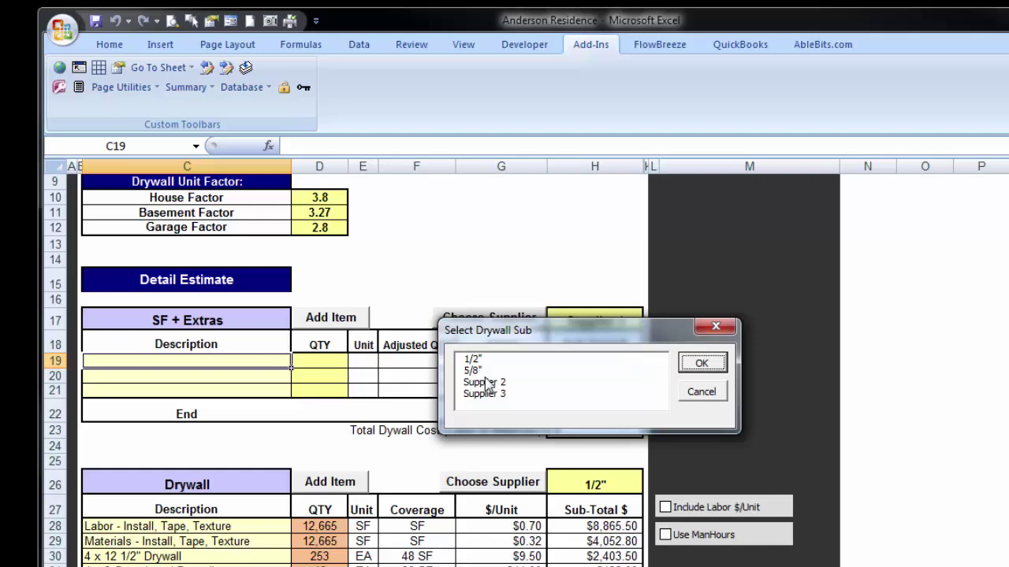
left_click(700, 393)
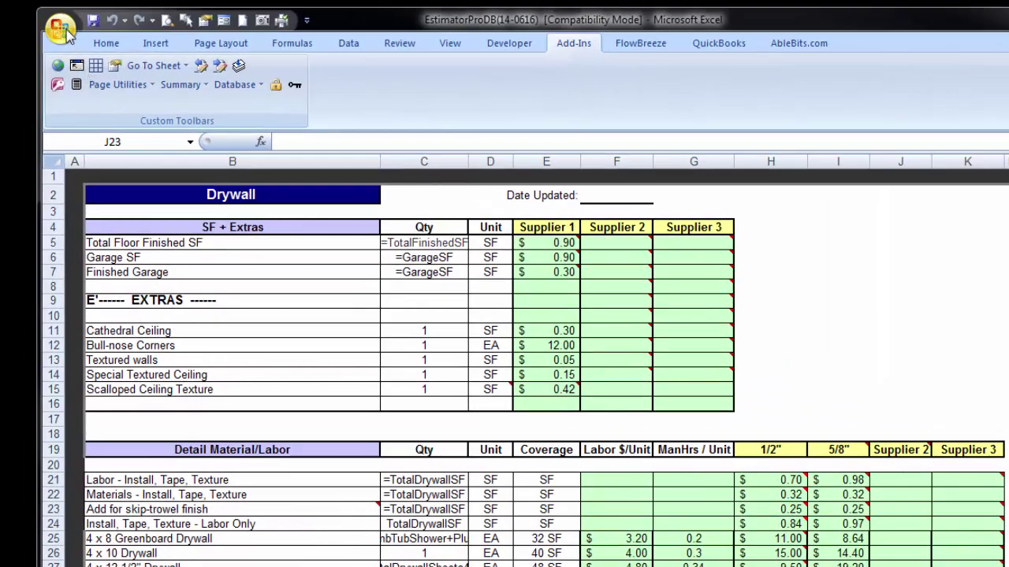
Save the database as macro-enabled workbook EstimatorProDB(14-0701) in the EP Databases folder, and switch to that folder in Windows Explorer.
left_click(61, 28)
left_click(87, 220)
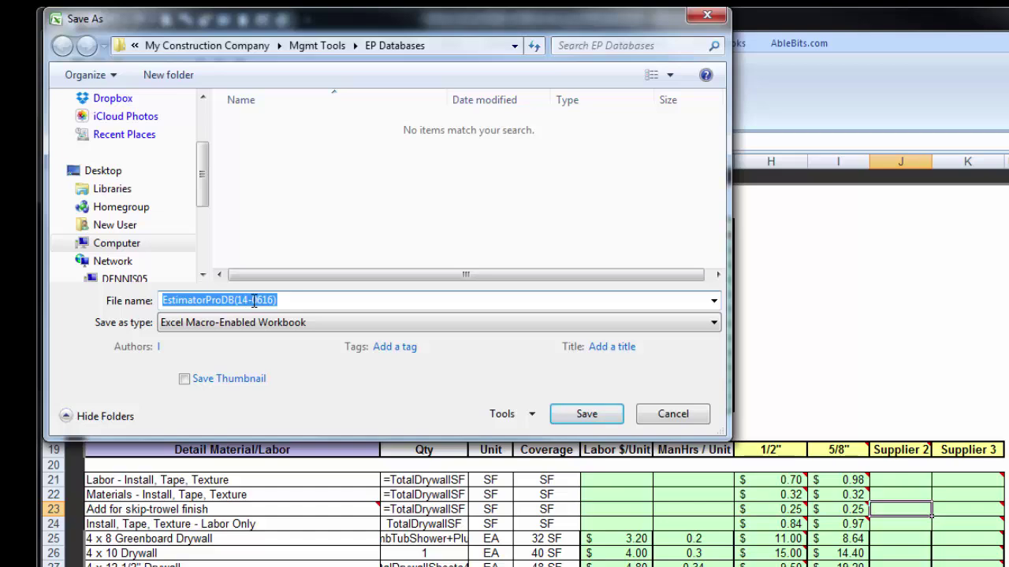
left_click_drag(254, 300, 273, 299)
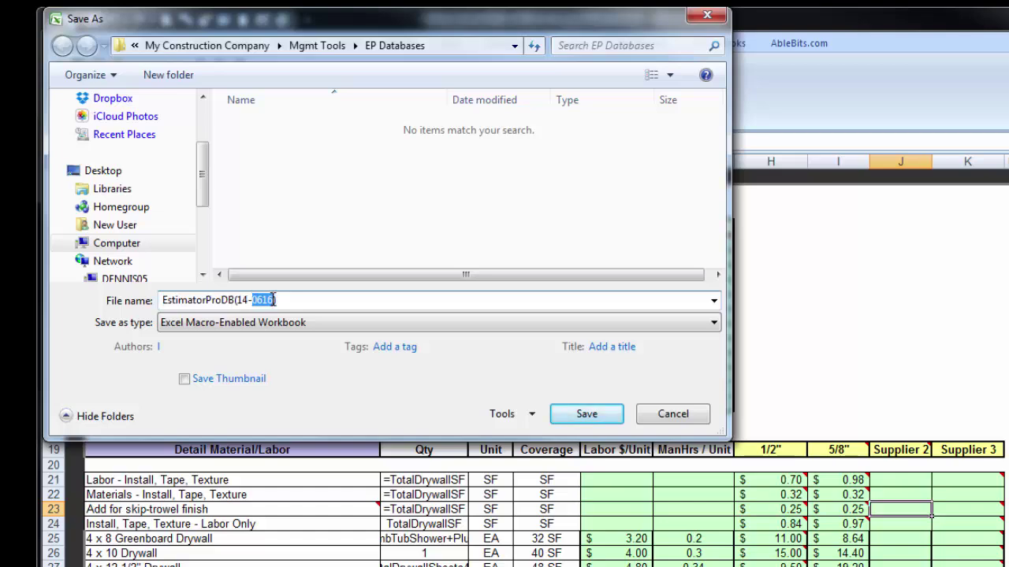
type("0701")
left_click(591, 416)
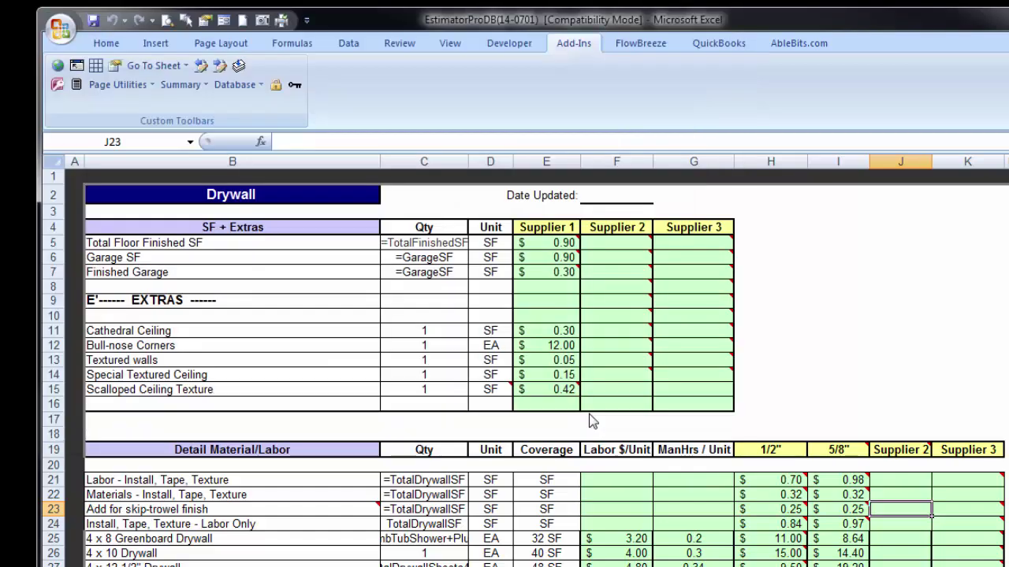
key("alt+Tab")
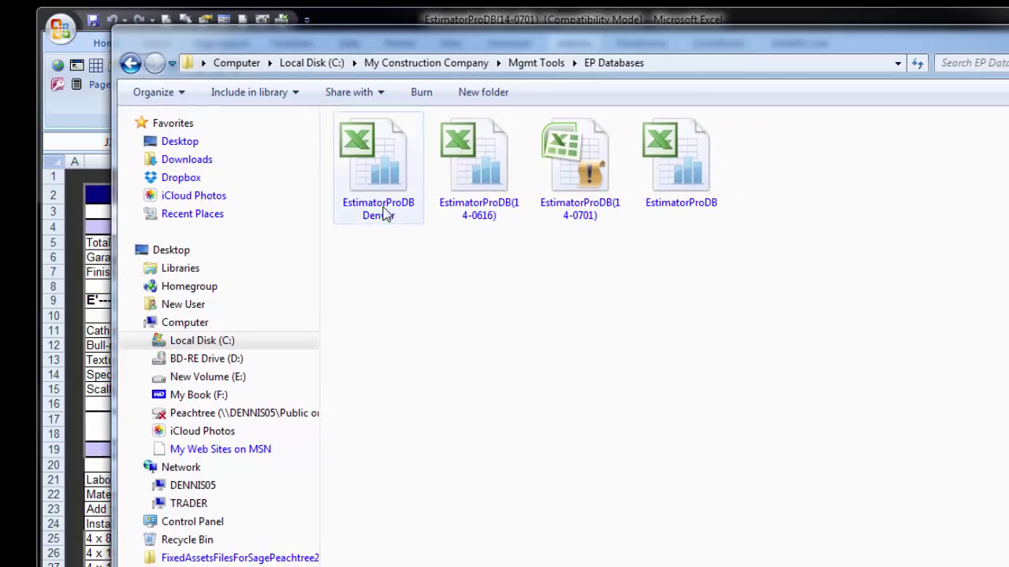